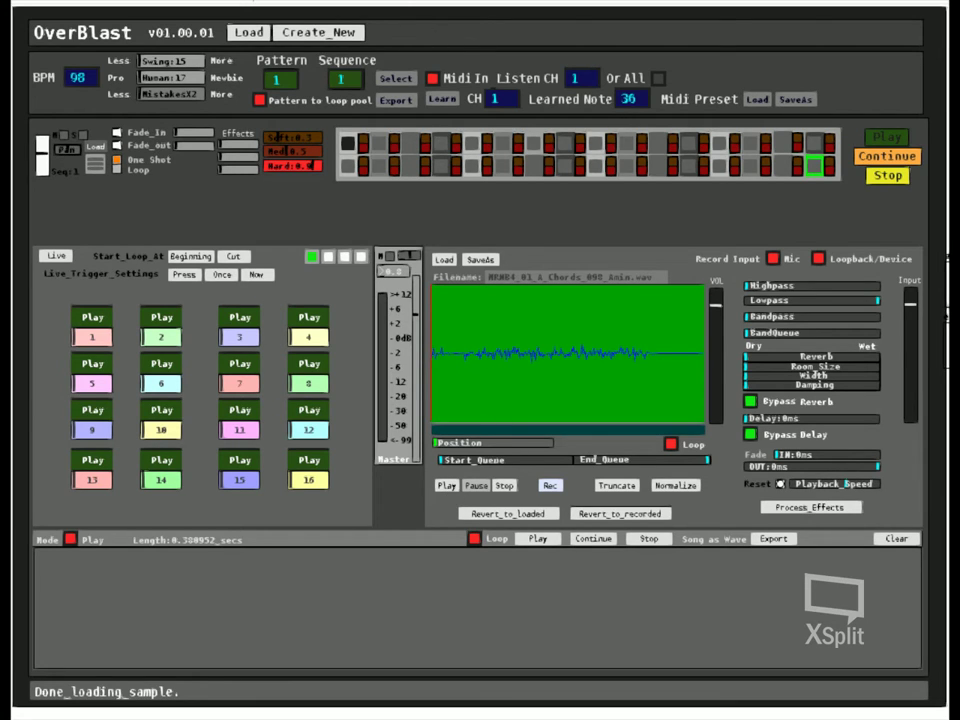
# Play the loaded chord sample and try a shorter playback range before returning its end cue to the sample's end.
pyautogui.click(444, 484)
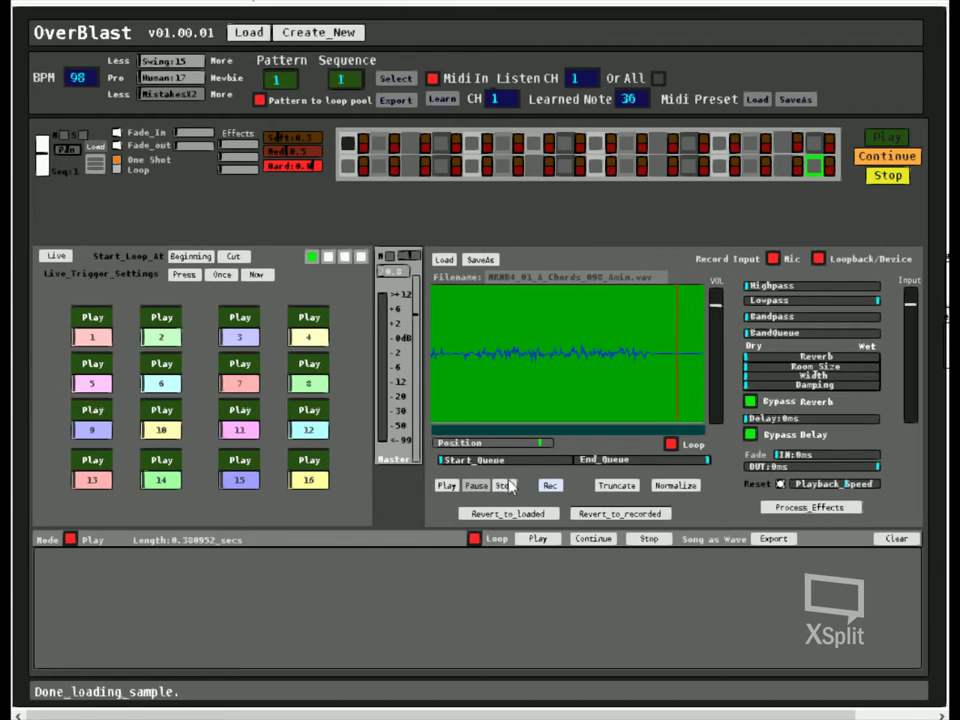
pyautogui.click(505, 486)
pyautogui.moveTo(607, 463); pyautogui.dragTo(708, 461)
pyautogui.click(446, 485)
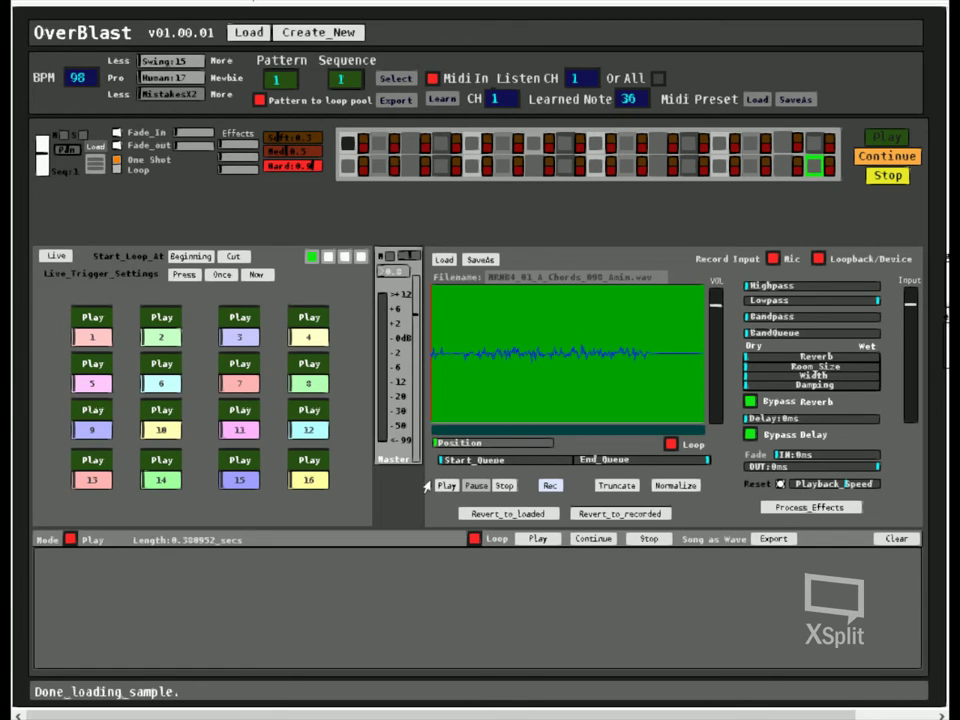
# Turn on looping for the sample and try out different highpass and lowpass filter settings.
pyautogui.click(670, 444)
pyautogui.click(780, 302)
pyautogui.click(825, 300)
pyautogui.click(876, 287)
pyautogui.click(778, 300)
pyautogui.click(877, 300)
pyautogui.click(820, 286)
# Play the looping sample while trying out different bandpass and band queue filter settings.
pyautogui.click(446, 486)
pyautogui.click(825, 334)
pyautogui.click(808, 334)
pyautogui.click(852, 334)
pyautogui.moveTo(871, 318)
pyautogui.mouseDown()
pyautogui.moveTo(785, 317)
pyautogui.moveTo(798, 317)
pyautogui.moveTo(775, 334)
pyautogui.moveTo(748, 333)
pyautogui.mouseUp()
pyautogui.moveTo(798, 318)
pyautogui.mouseDown()
pyautogui.moveTo(849, 306)
pyautogui.moveTo(832, 301)
pyautogui.mouseUp()
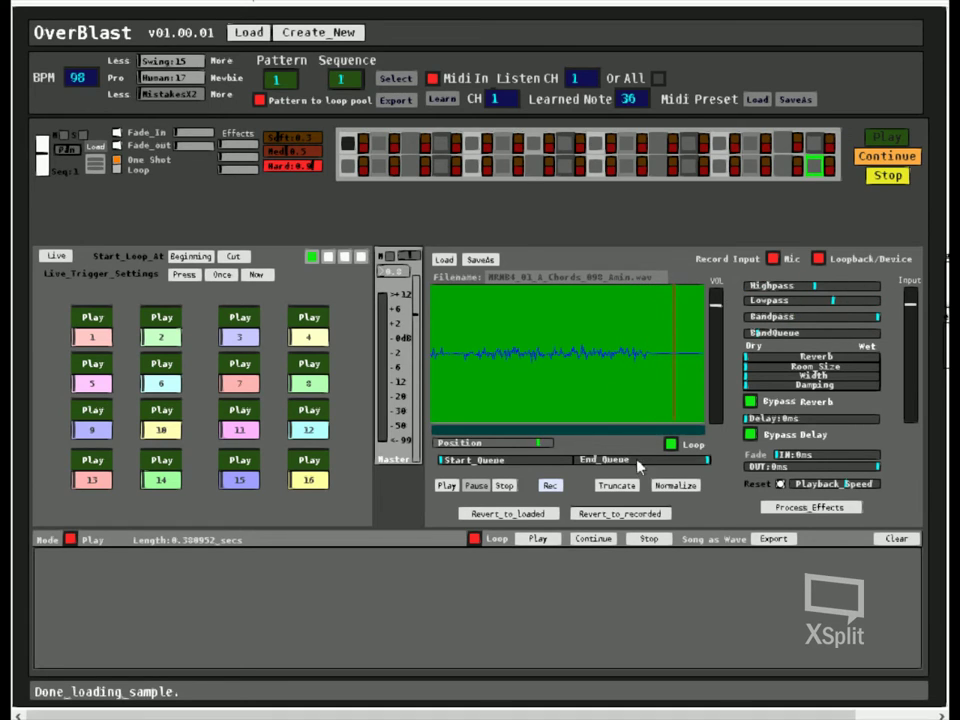
# Move the sample's end cue to where its silent tail begins and play the shortened loop.
pyautogui.moveTo(615, 462); pyautogui.dragTo(622, 458)
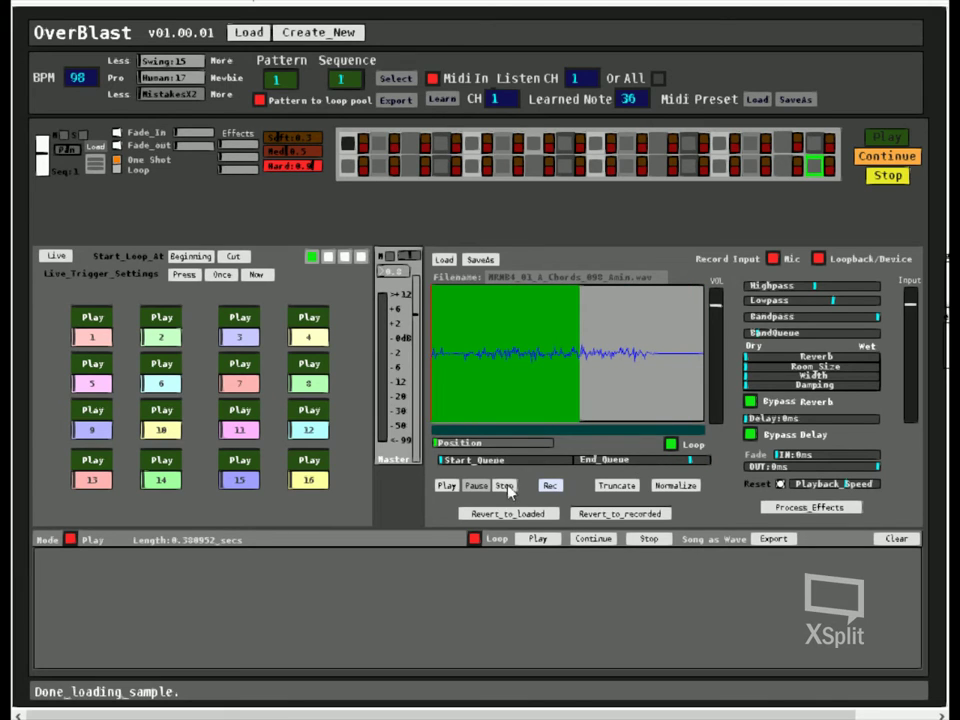
pyautogui.moveTo(630, 458); pyautogui.dragTo(643, 456)
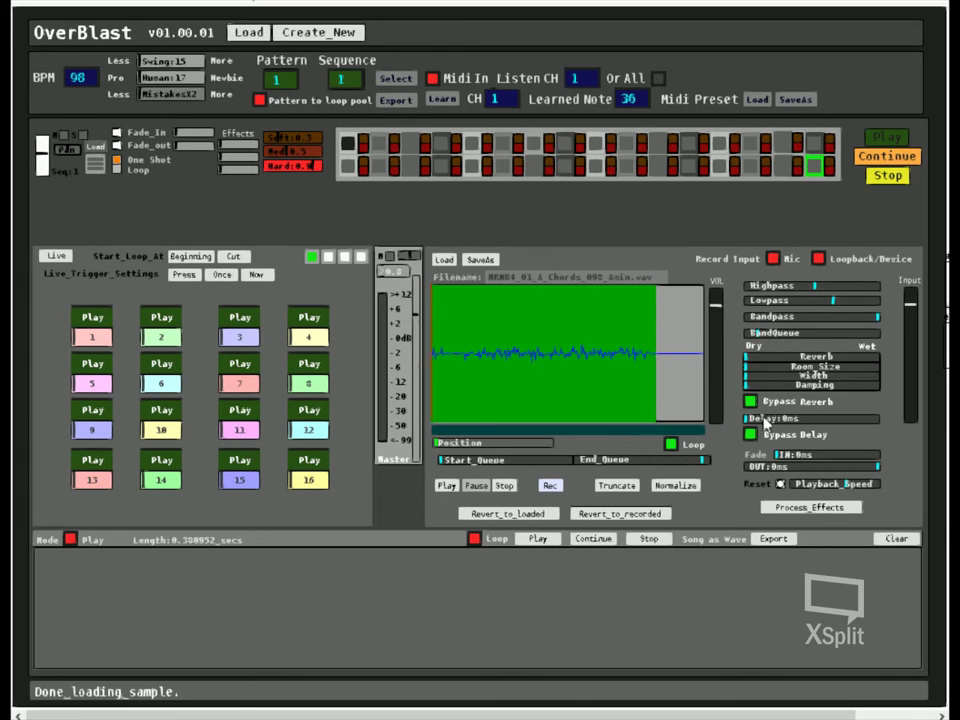
pyautogui.click(446, 486)
# Return the highpass and band queue filters to minimum, and raise the lowpass to near maximum.
pyautogui.moveTo(778, 286); pyautogui.dragTo(752, 286)
pyautogui.moveTo(765, 300)
pyautogui.mouseDown()
pyautogui.moveTo(836, 302)
pyautogui.moveTo(867, 287)
pyautogui.moveTo(825, 289)
pyautogui.mouseUp()
pyautogui.moveTo(807, 317); pyautogui.dragTo(752, 341)
# Set the reverb mix, room size, width and damping, and disable the reverb bypass.
pyautogui.click(829, 375)
pyautogui.click(856, 385)
pyautogui.moveTo(823, 379); pyautogui.dragTo(839, 380)
pyautogui.moveTo(830, 379)
pyautogui.mouseDown()
pyautogui.moveTo(832, 389)
pyautogui.moveTo(853, 364)
pyautogui.moveTo(765, 369)
pyautogui.mouseUp()
pyautogui.moveTo(829, 358)
pyautogui.mouseDown()
pyautogui.moveTo(793, 367)
pyautogui.moveTo(808, 362)
pyautogui.mouseUp()
pyautogui.click(749, 402)
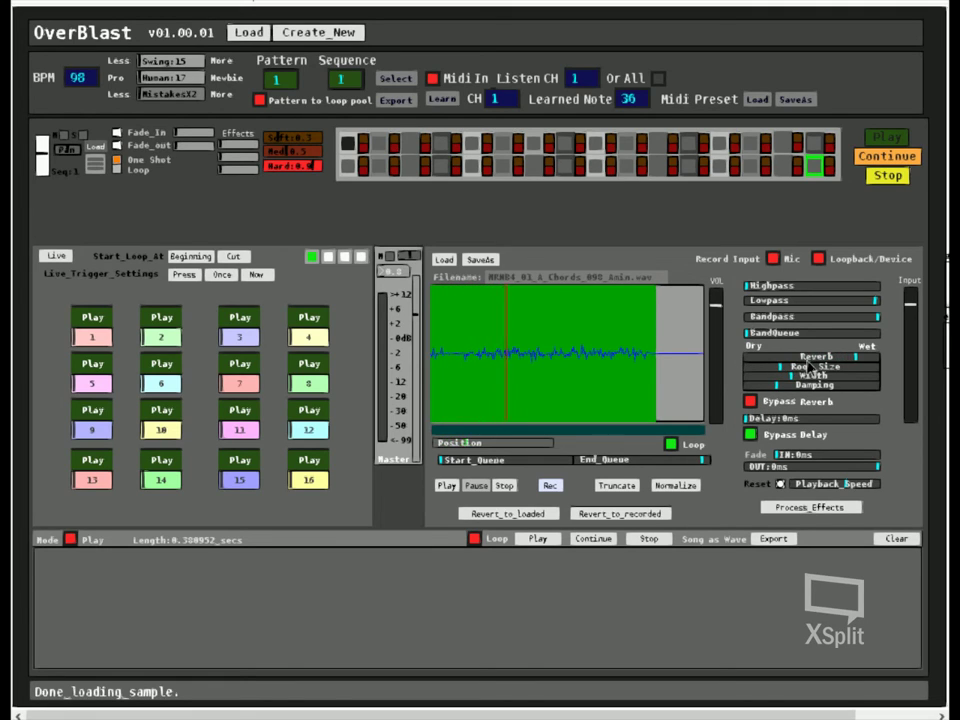
# Readjust the reverb to a low room size and width, near-maximum damping, and about a quarter wet mix.
pyautogui.moveTo(785, 367); pyautogui.dragTo(861, 368)
pyautogui.moveTo(754, 368)
pyautogui.mouseDown()
pyautogui.moveTo(753, 380)
pyautogui.moveTo(863, 388)
pyautogui.mouseUp()
pyautogui.moveTo(845, 360); pyautogui.dragTo(778, 360)
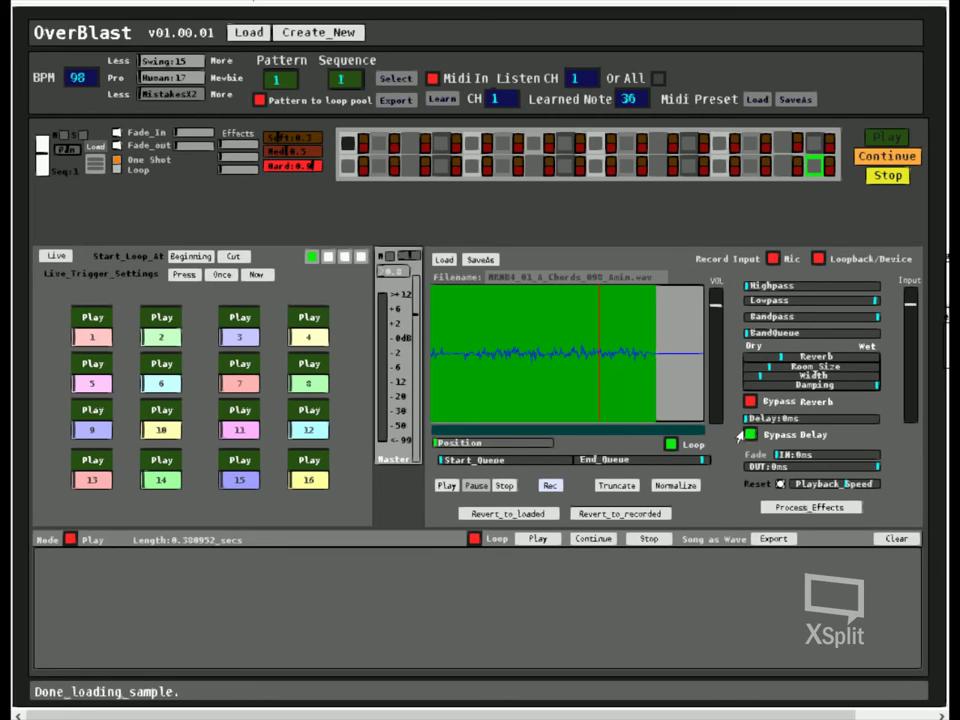
# Disable the delay bypass, set the delay to 93.75 ms, and stop playback.
pyautogui.moveTo(795, 455)
pyautogui.mouseDown()
pyautogui.moveTo(768, 453)
pyautogui.moveTo(815, 465)
pyautogui.mouseUp()
pyautogui.click(787, 420)
pyautogui.click(775, 418)
pyautogui.click(505, 485)
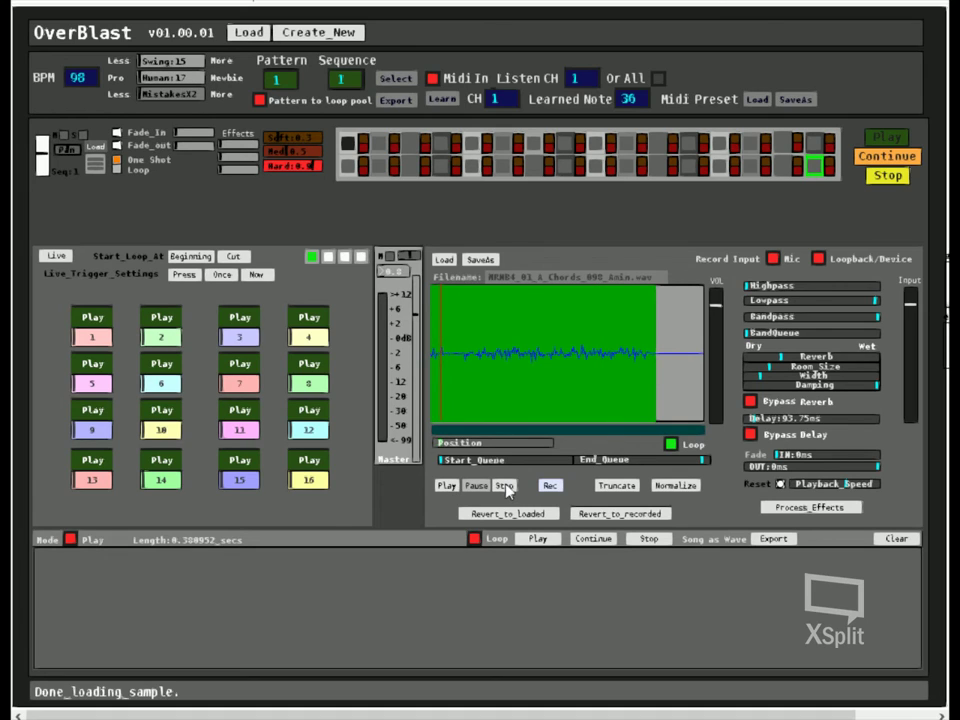
# Set the delay to 20.8333 ms and bypass it, and give the sample a 135 ms fade-in and a 173 ms fade-out.
pyautogui.click(813, 455)
pyautogui.moveTo(813, 455)
pyautogui.mouseDown()
pyautogui.moveTo(778, 455)
pyautogui.moveTo(799, 422)
pyautogui.moveTo(767, 421)
pyautogui.mouseUp()
pyautogui.click(751, 401)
pyautogui.click(750, 433)
pyautogui.click(750, 434)
pyautogui.click(503, 486)
pyautogui.moveTo(833, 457); pyautogui.dragTo(616, 350)
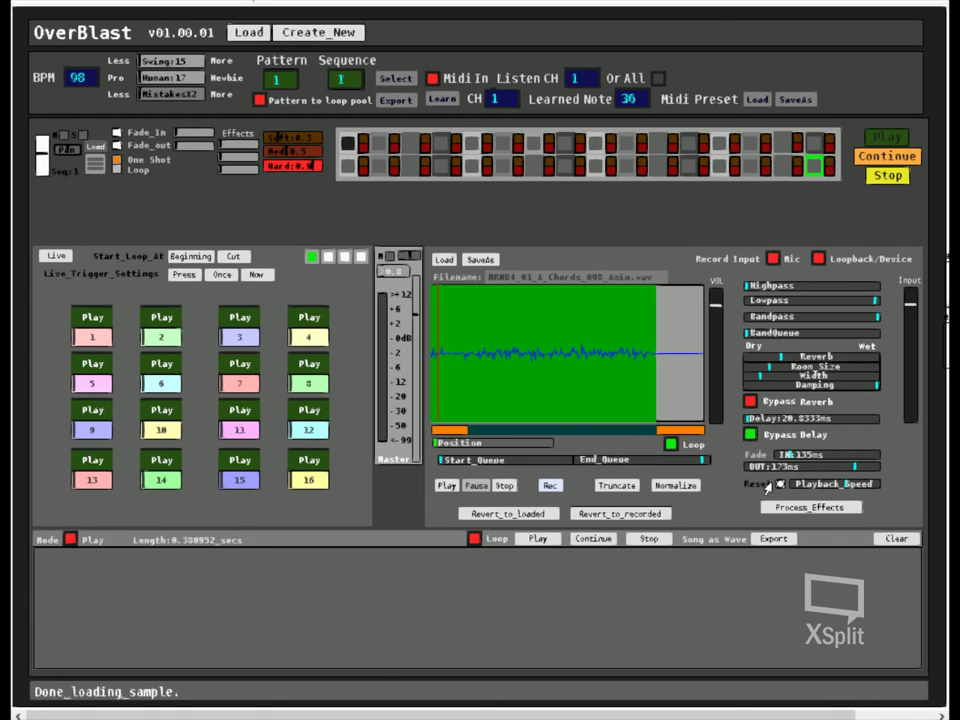
# Play the sample at different playback speeds, reset the speed to its default, and stop playback.
pyautogui.click(446, 487)
pyautogui.moveTo(817, 483)
pyautogui.mouseDown()
pyautogui.moveTo(797, 487)
pyautogui.moveTo(811, 485)
pyautogui.mouseUp()
pyautogui.moveTo(826, 484); pyautogui.dragTo(832, 486)
pyautogui.click(781, 484)
pyautogui.click(505, 485)
pyautogui.click(549, 486)
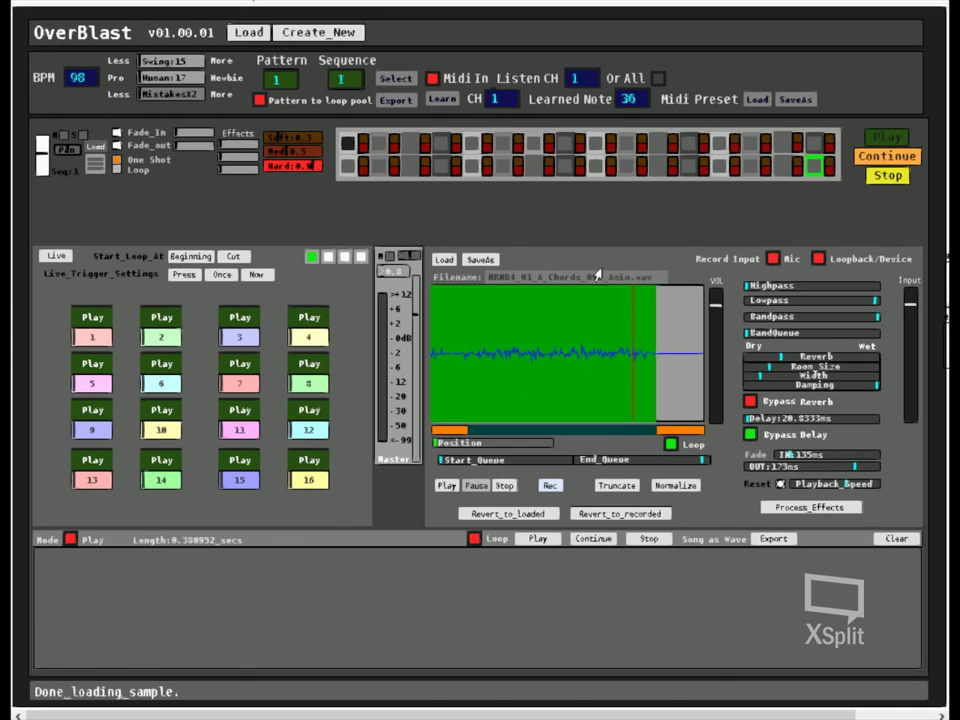